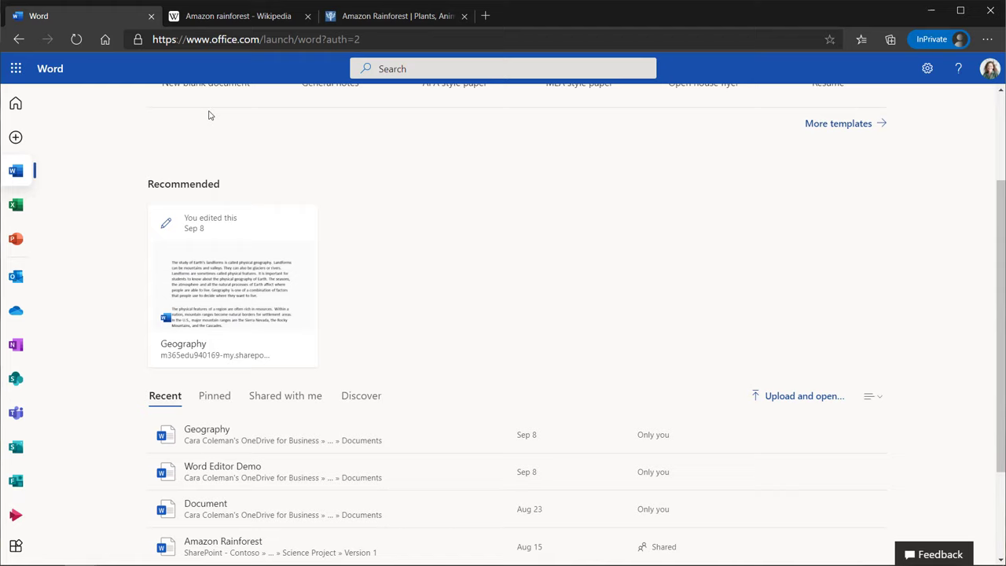
Create a new blank Word document for the Amazon Rainforest paper
click(16, 138)
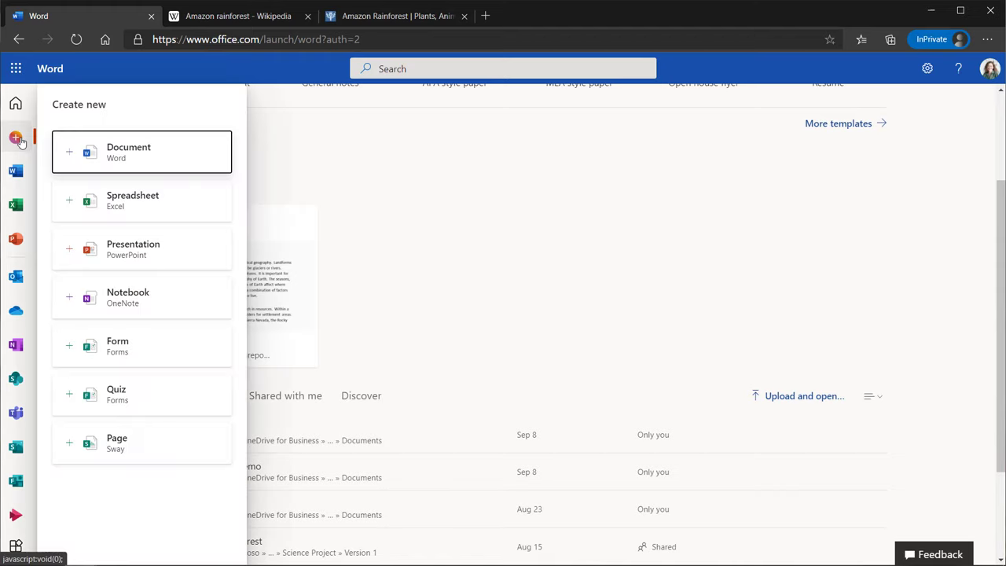
click(165, 157)
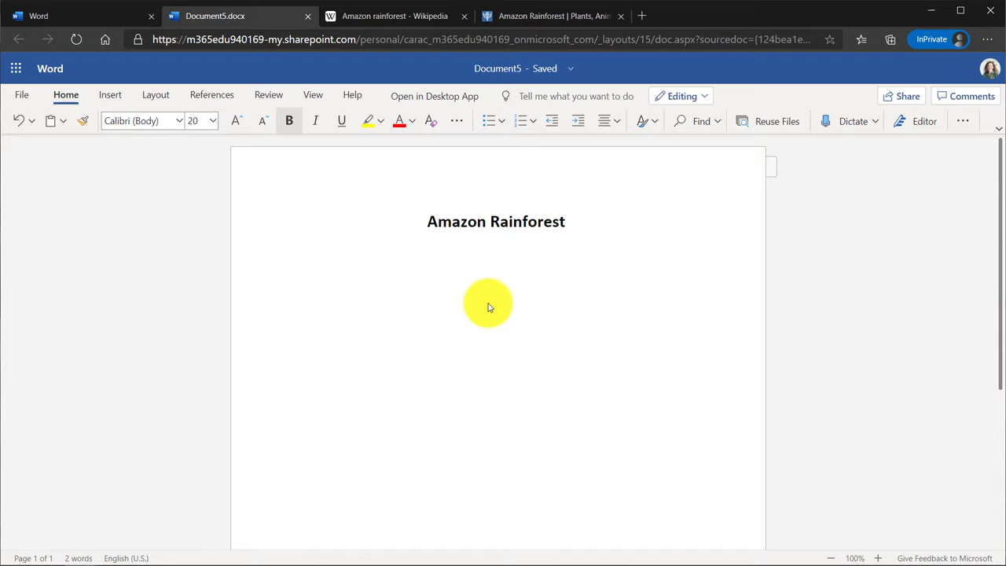
Paste the Amazon map under the title and the Britannica paragraph above it
key(ctrl+v)
click(448, 265)
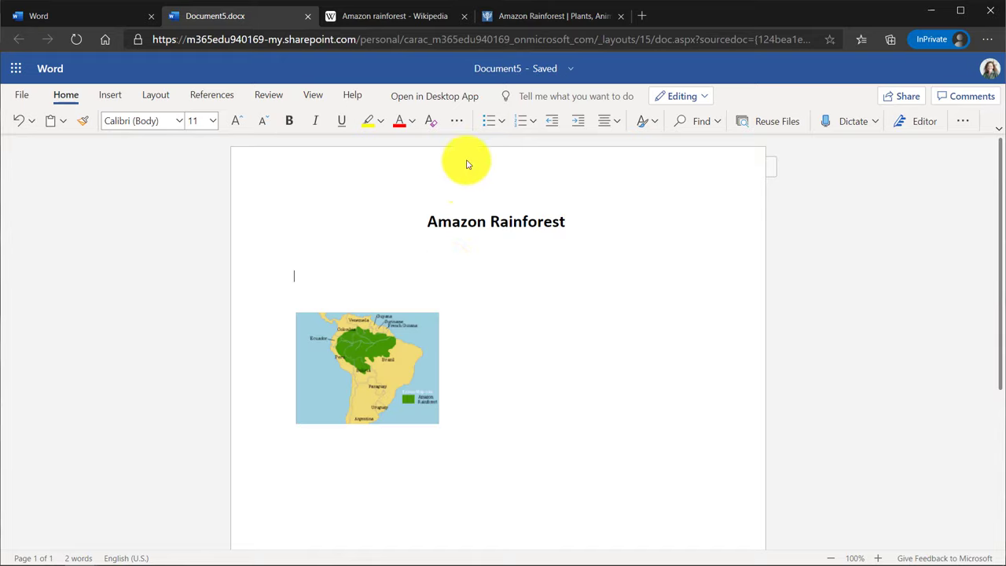
click(542, 20)
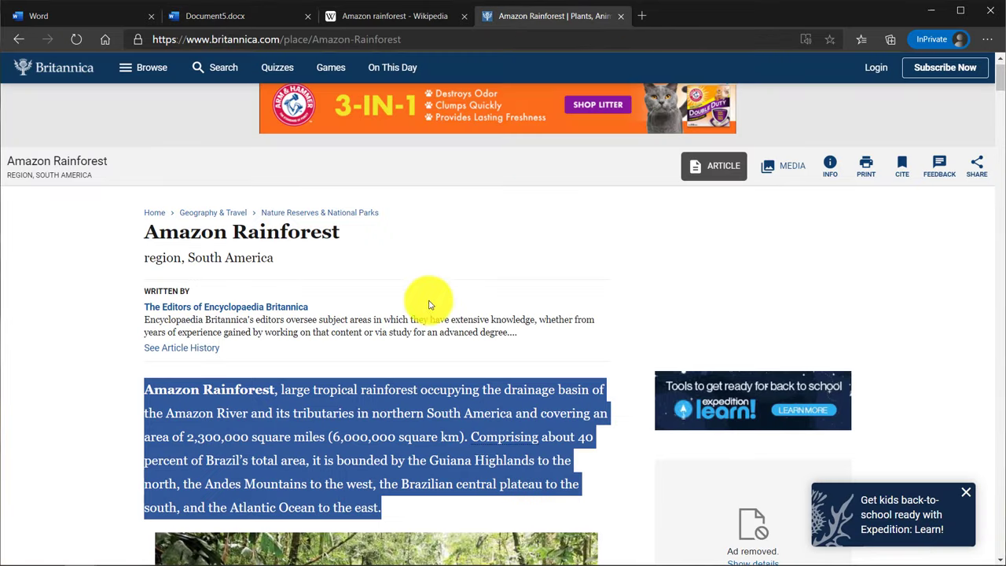
click(252, 14)
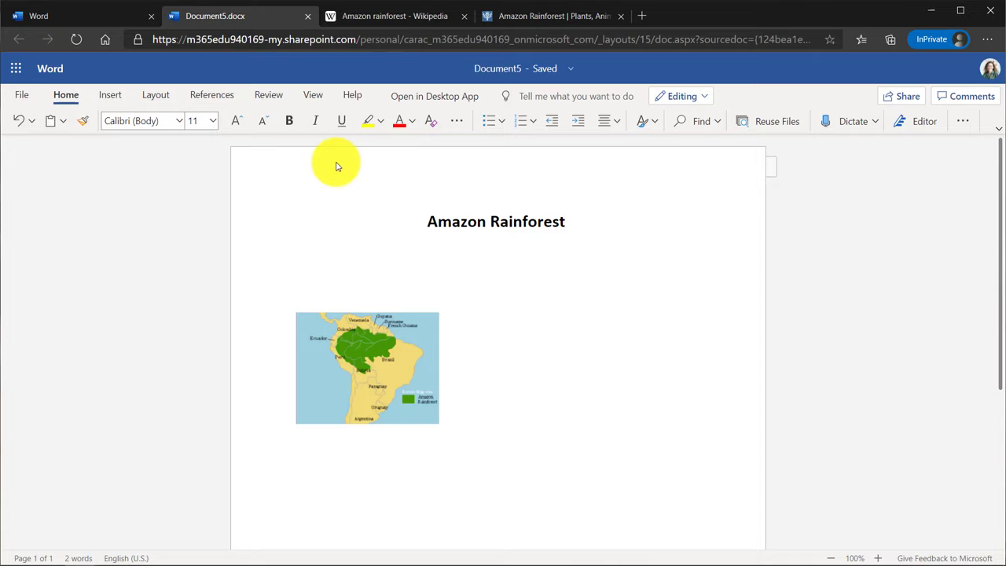
text(Amazon Rainforest, large tropical rainforest occupying the drainage basin of the Amazon River and its tributaries in northern South America and covering an area of 2,300,000 square miles (6,000,000 square km). Comprising about 40 percent of Brazil’s total area, it is bounded by the Guiana Highlands to the north, the Andes Mountains to the west, the Brazilian central plateau to the south, and the Atlantic Ocean to the east.)
key(Return)
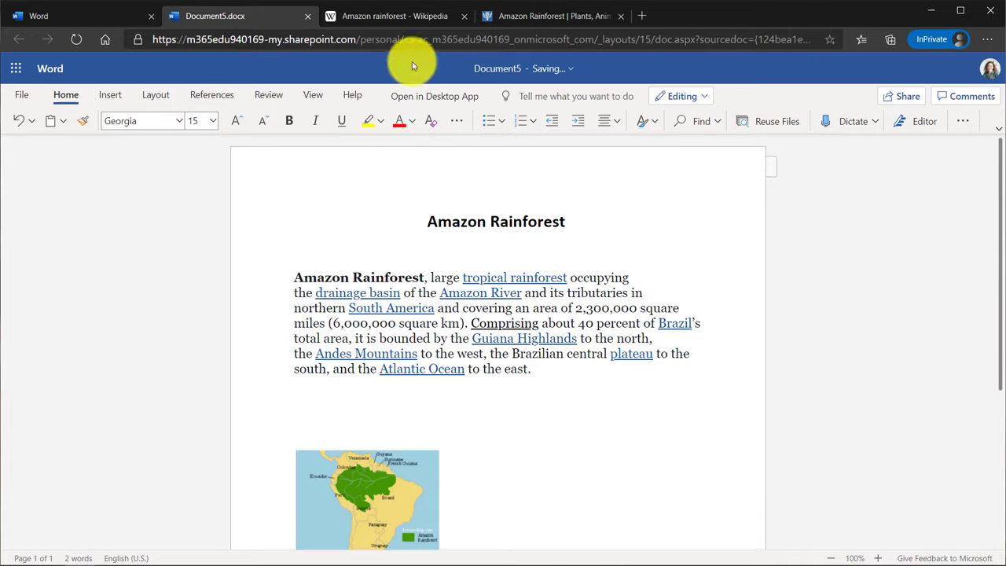
Paste the Wikipedia paragraph below the Britannica passage
click(382, 14)
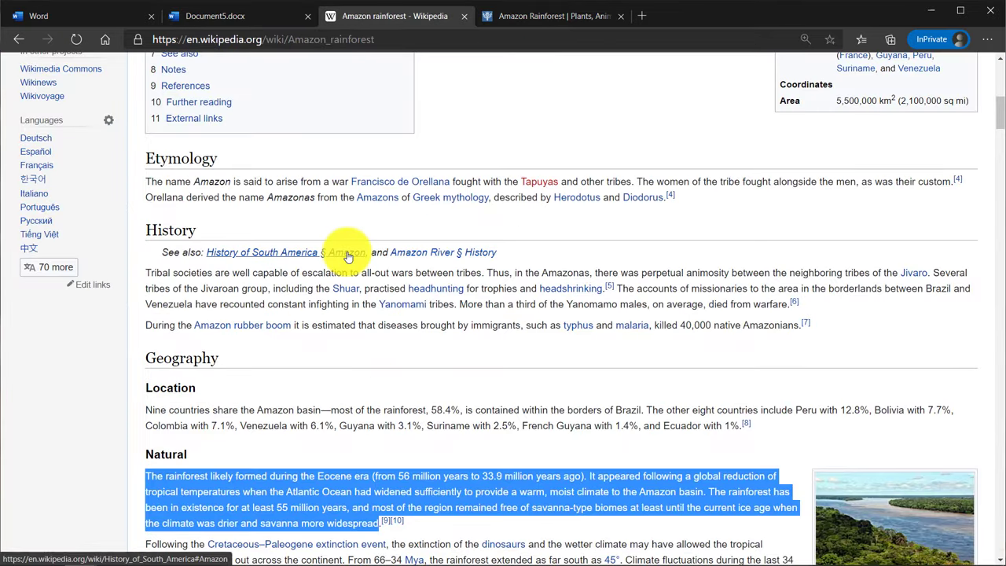
scroll(348, 257, down, 3)
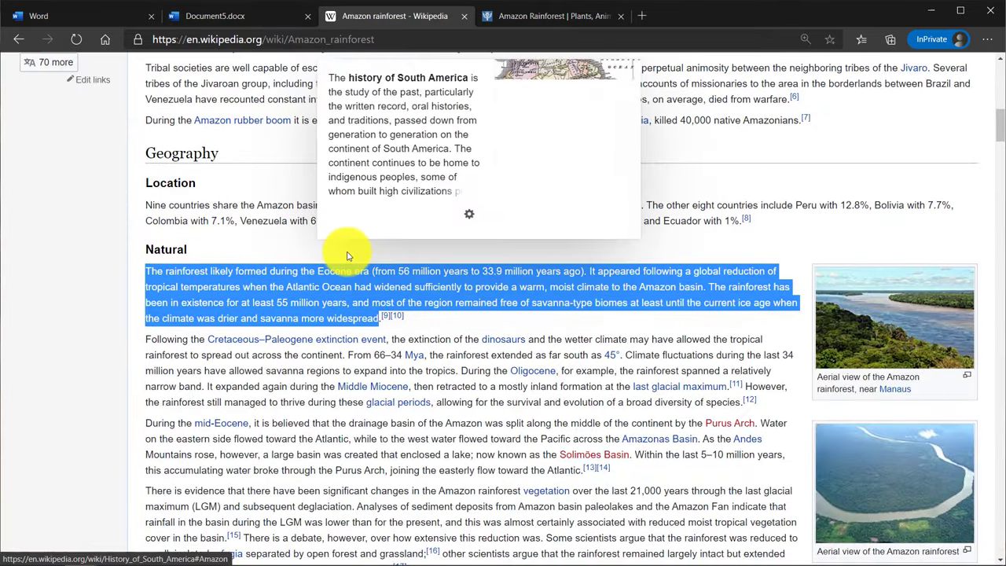
click(242, 20)
text(The rainforest likely formed during the Eocene era (from 56 million years to 33.9 million years ago). It appeared following a global reduction of tropical temperatures when the Atlantic Ocean had widened sufficiently to provide a warm, moist climate to the Amazon basin. The rainforest has been in existence for at least 55 million years, and most of the region remained free of savanna-type biomes at least until the current ice age when the climate was drier and savanna more widespread)
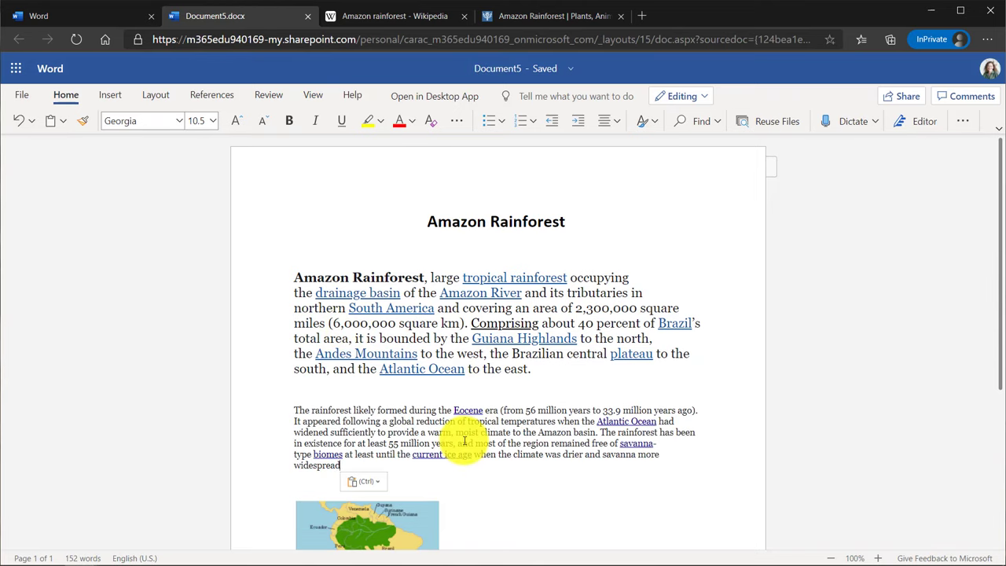
Clear the web formatting from both pasted passages
key(shift+Up)
key(shift+Up)
key(shift+Up)
key(shift+Up)
key(shift+Up)
key(shift+Up)
key(shift+Up)
key(shift+Up)
key(shift+Up)
key(shift+Up)
key(shift+Up)
key(shift+Up)
key(shift+Up)
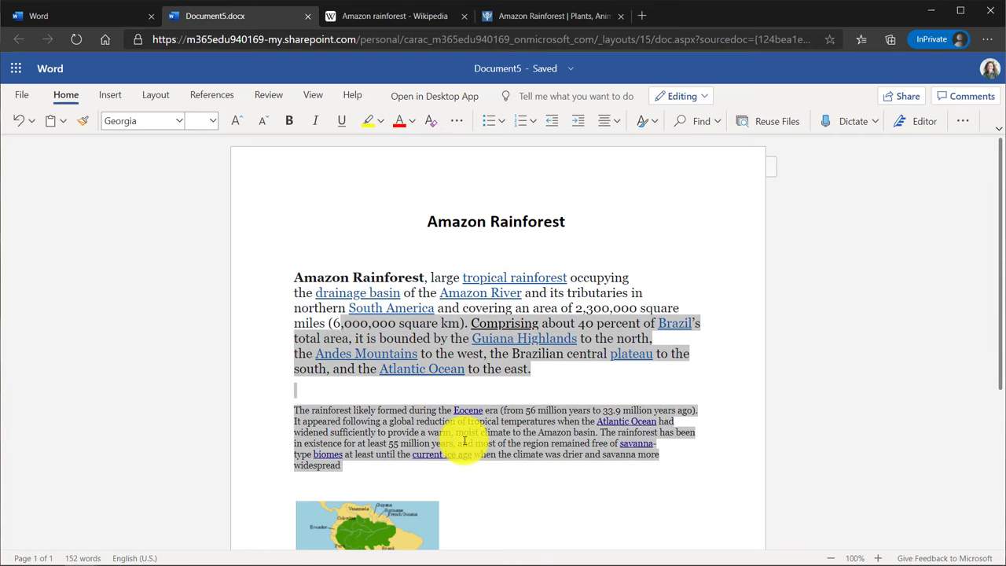
key(shift+Home)
key(ctrl+space)
click(444, 474)
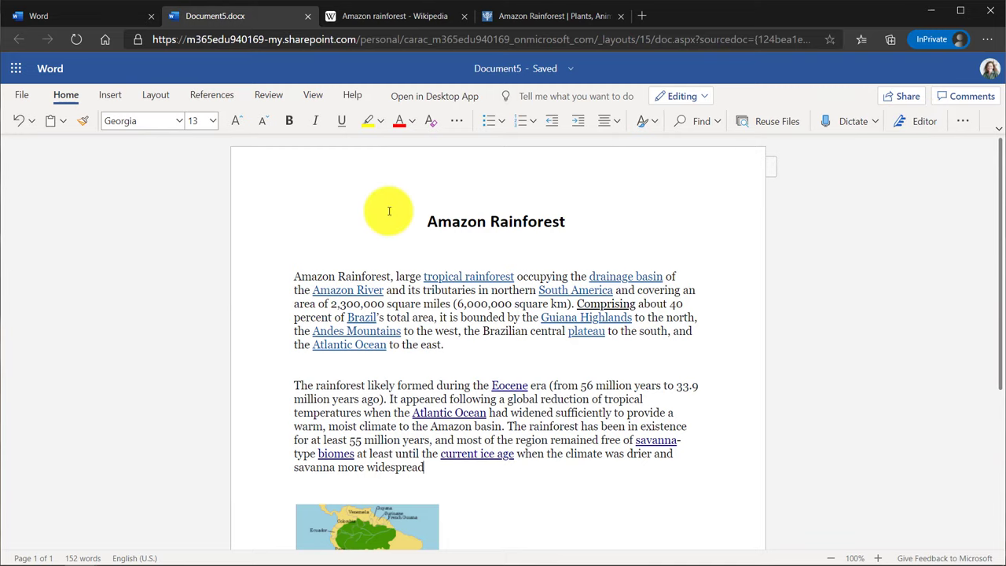
Open the Editor pane from Review and scroll down to its Similarity section
click(269, 95)
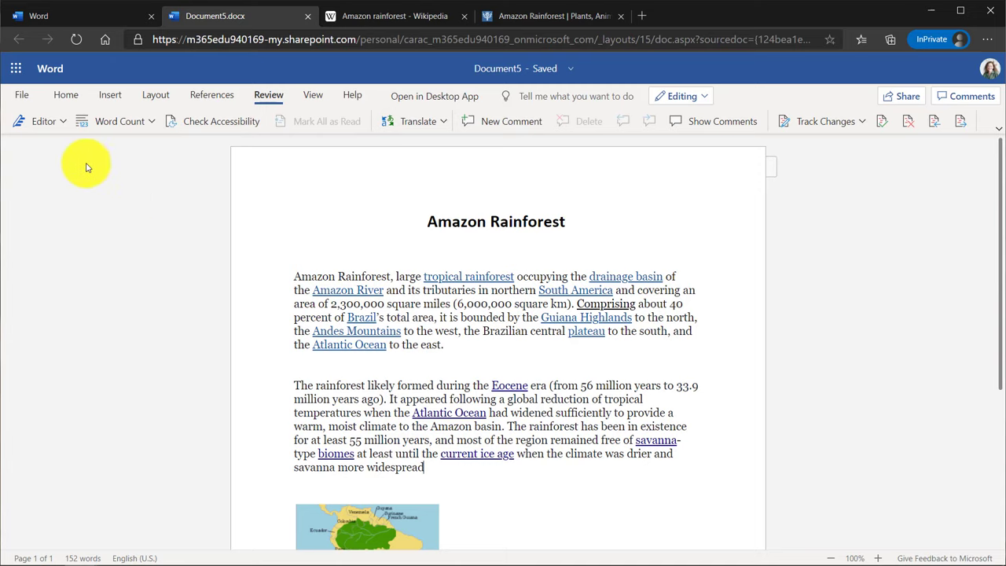
click(39, 124)
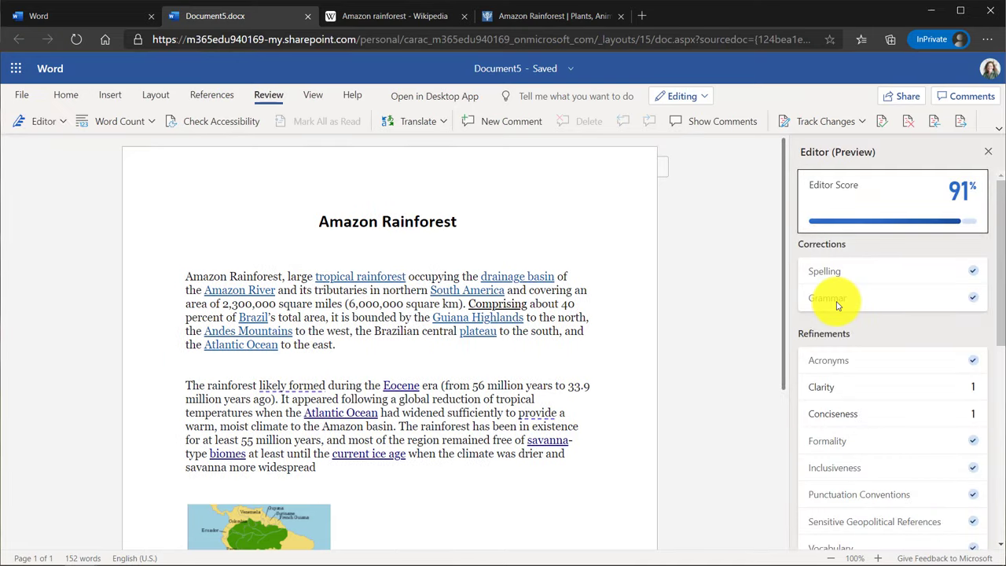
scroll(836, 305, down, 1)
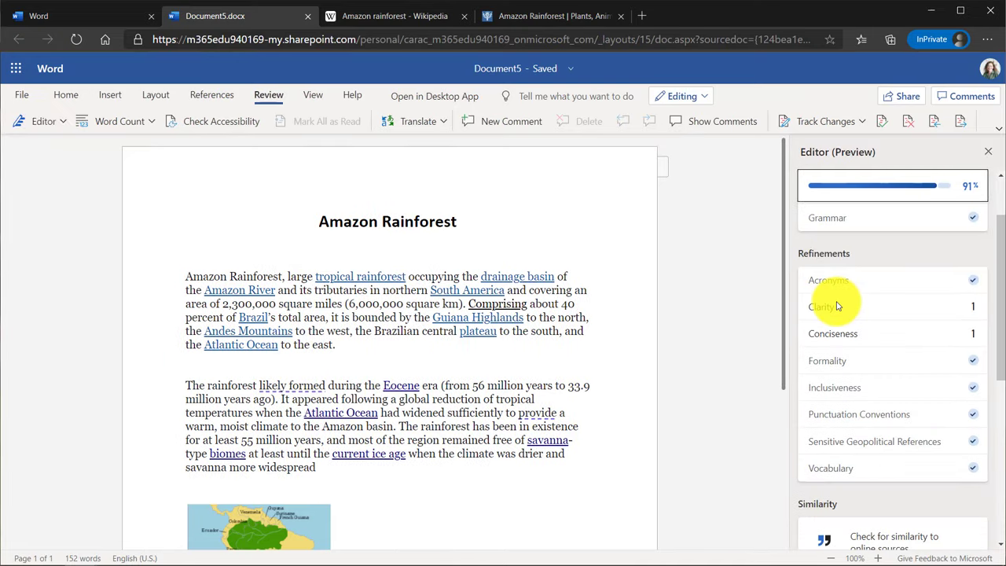
scroll(836, 307, down, 2)
scroll(836, 310, down, 1)
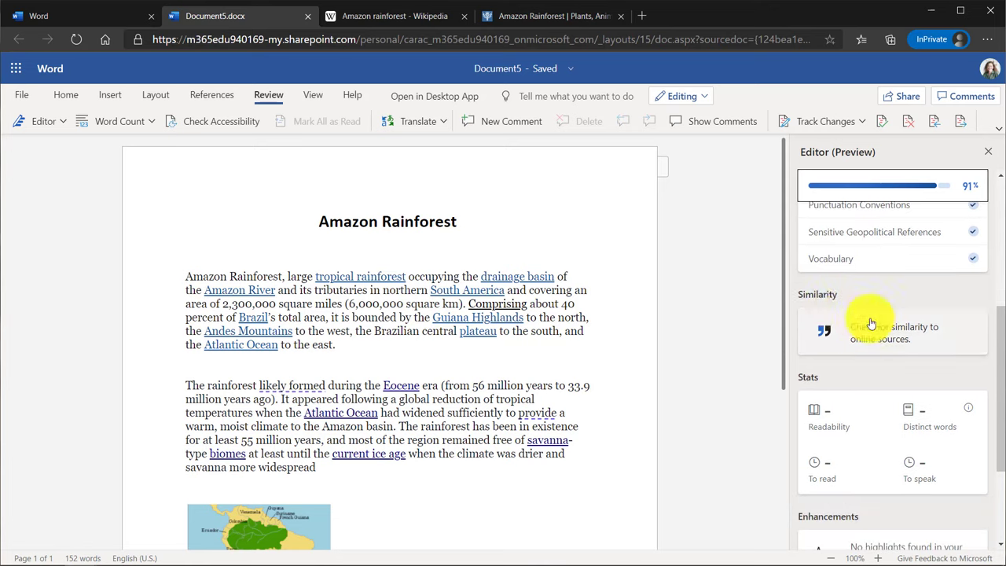
Run the similarity check and add an in-text citation for the Britannica article
click(912, 335)
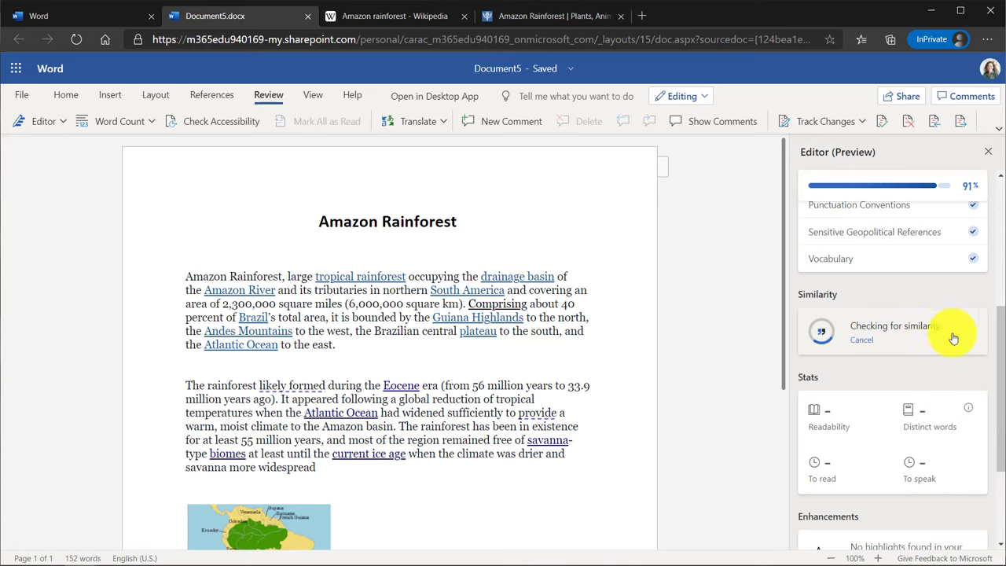
click(928, 373)
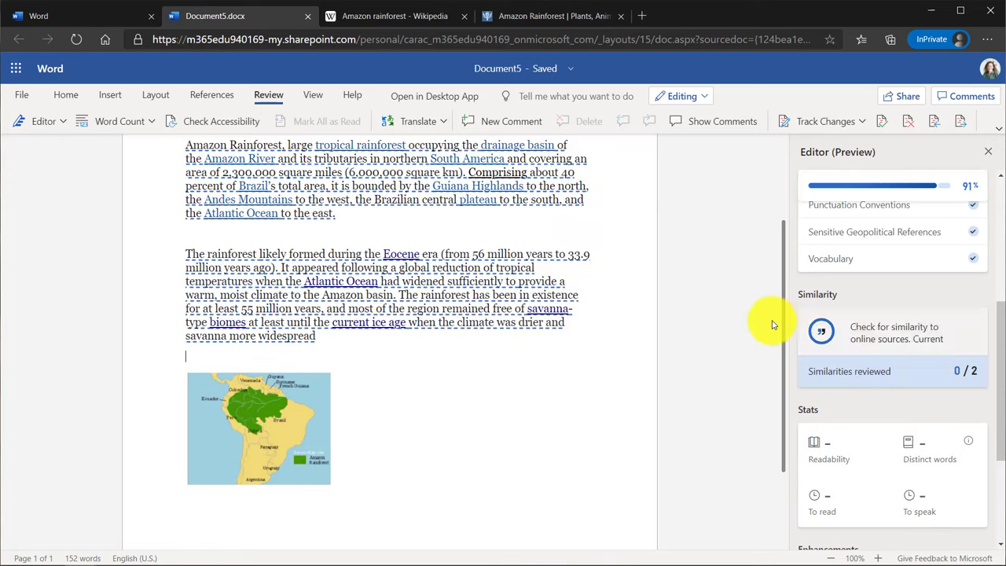
click(495, 327)
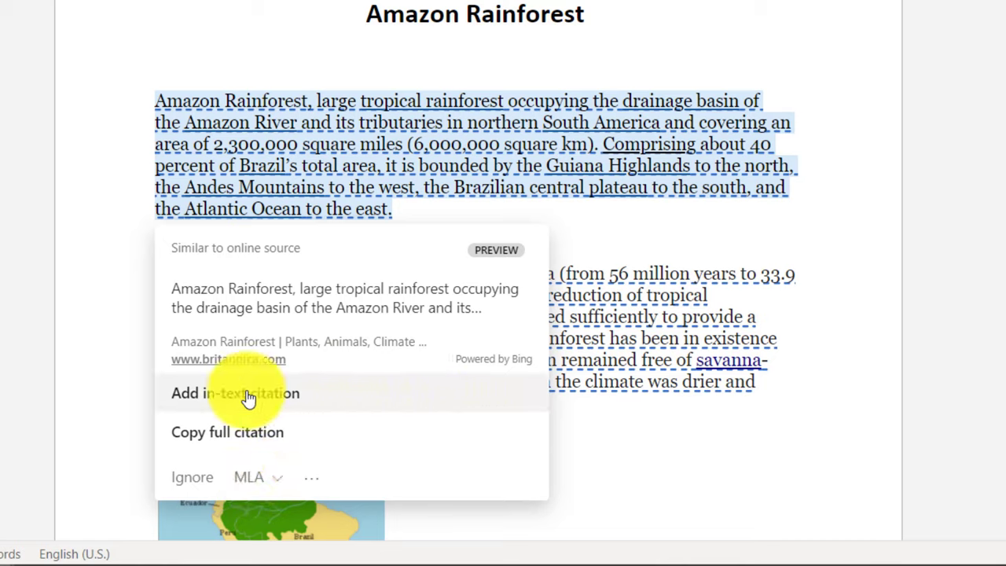
click(299, 400)
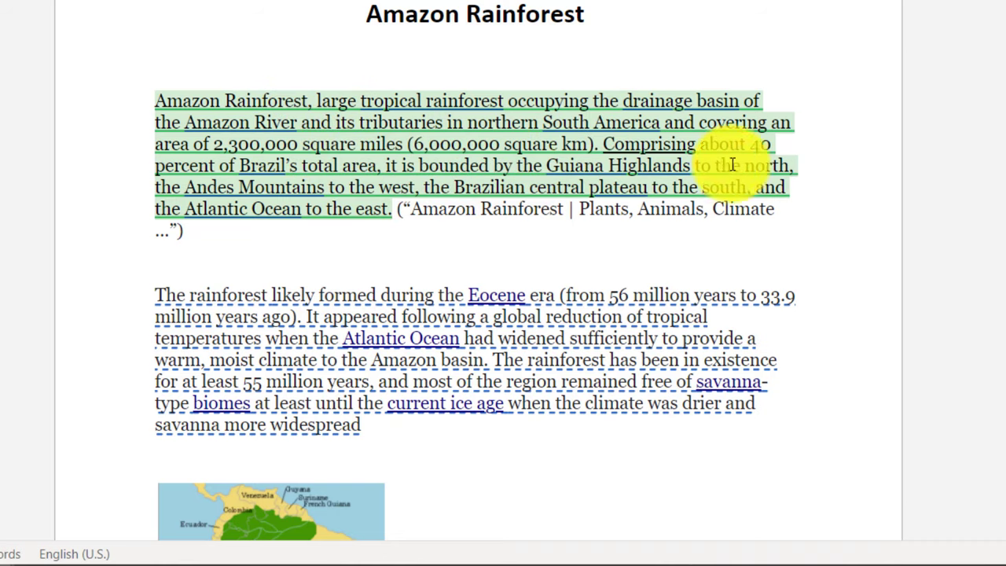
Cite the Reader Wiki source after the second paragraph in Chicago style instead of MLA
scroll(803, 193, down, 3)
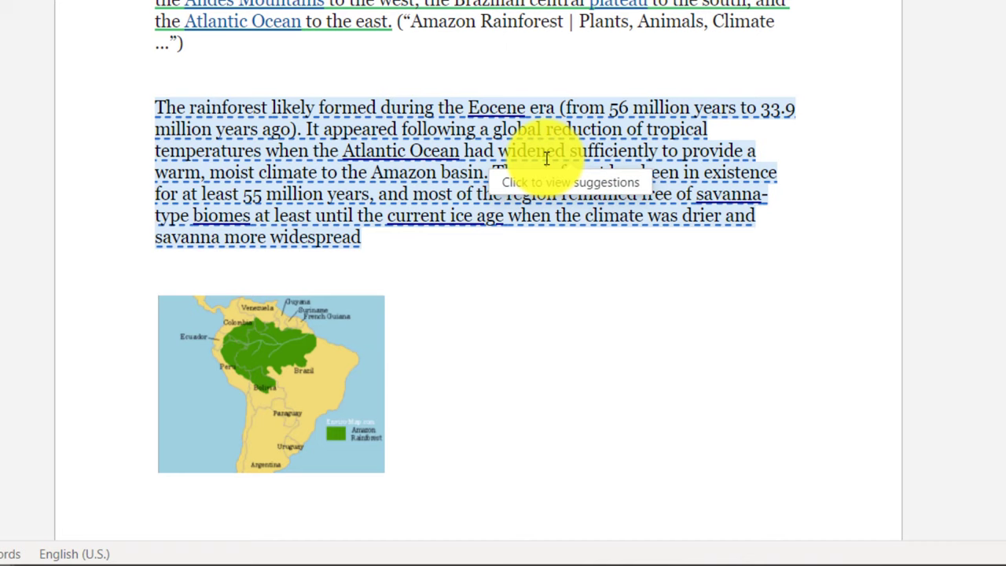
click(547, 157)
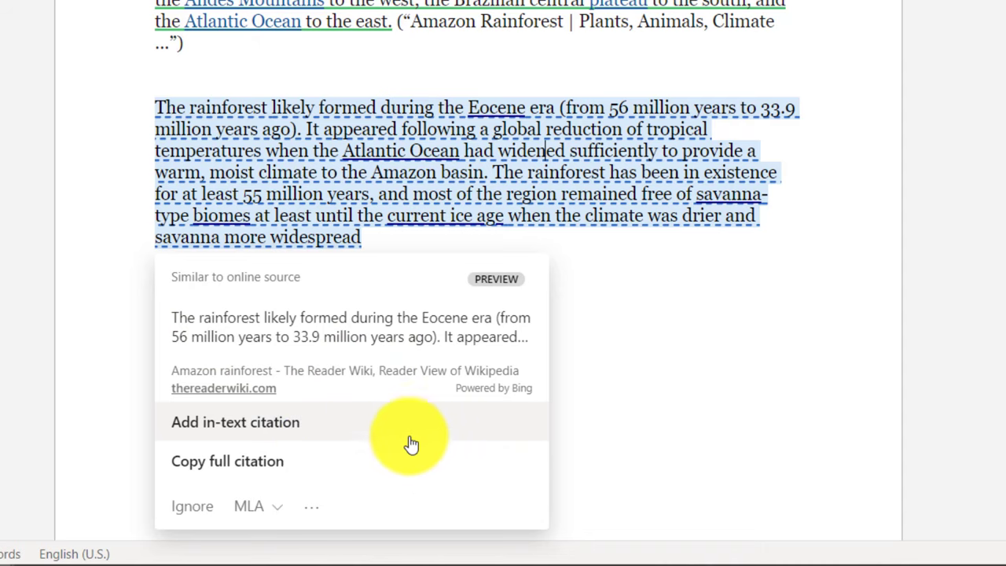
click(263, 513)
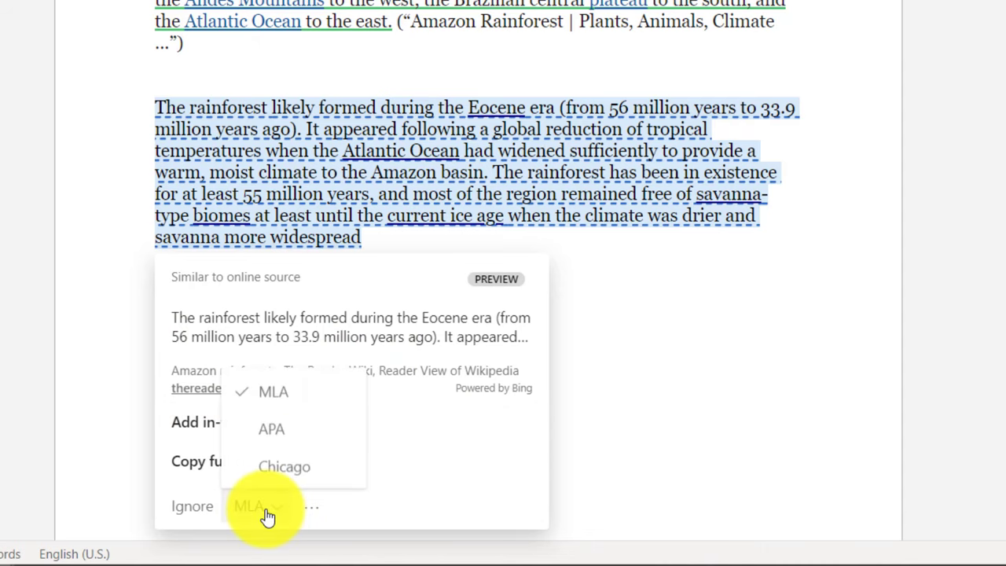
click(285, 467)
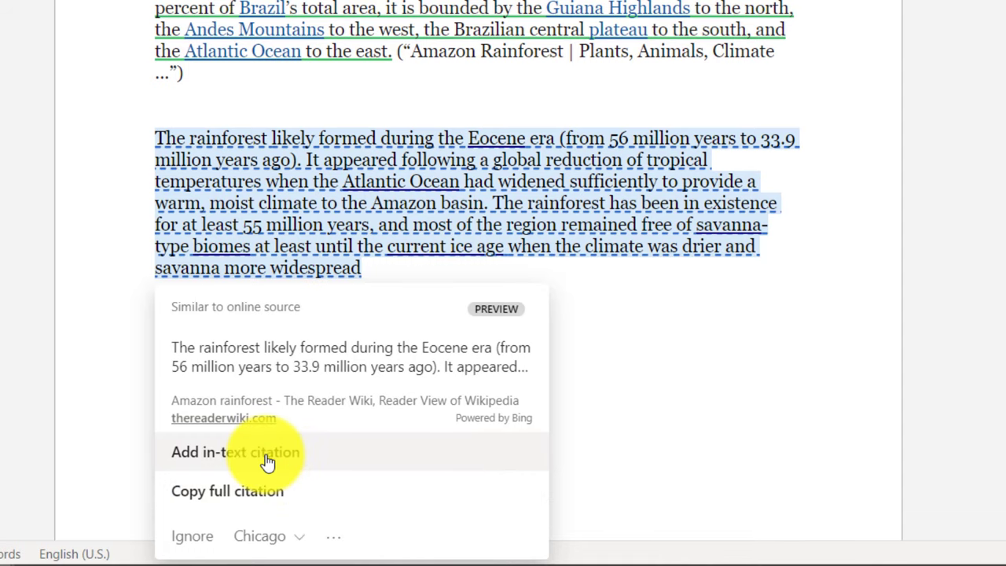
click(268, 460)
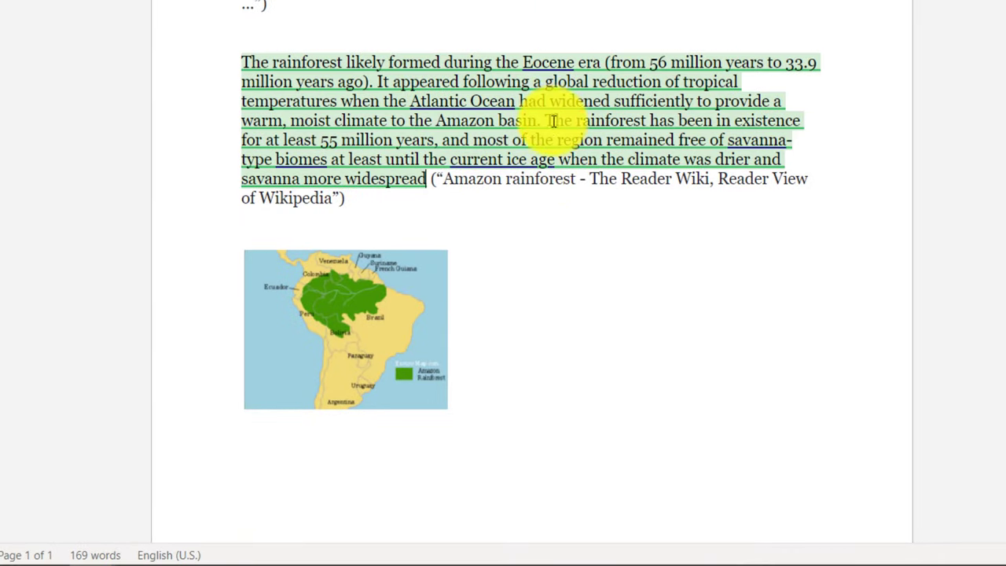
Copy the Reader Wiki source's full citation and paste it below the map
click(599, 101)
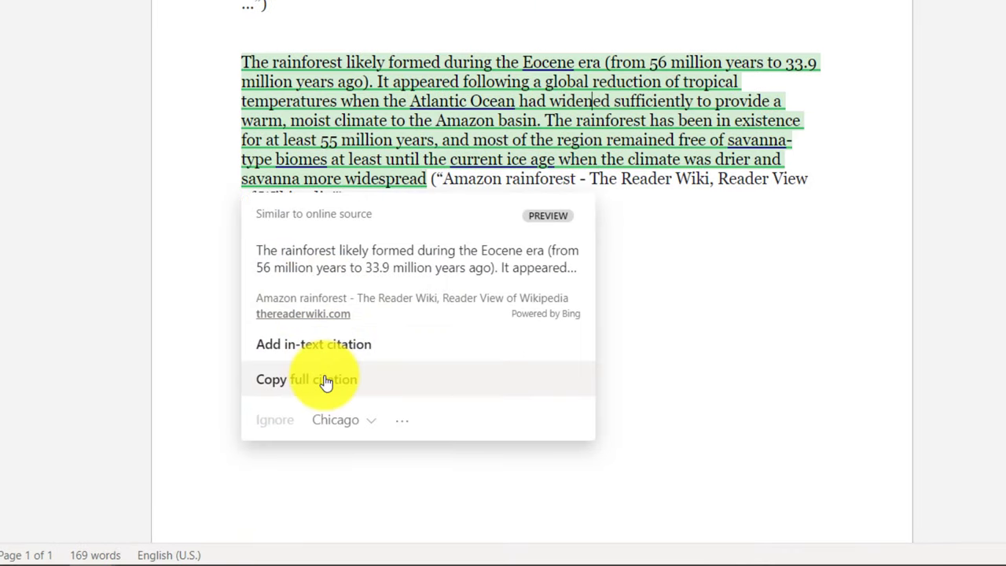
click(403, 380)
scroll(404, 381, down, 3)
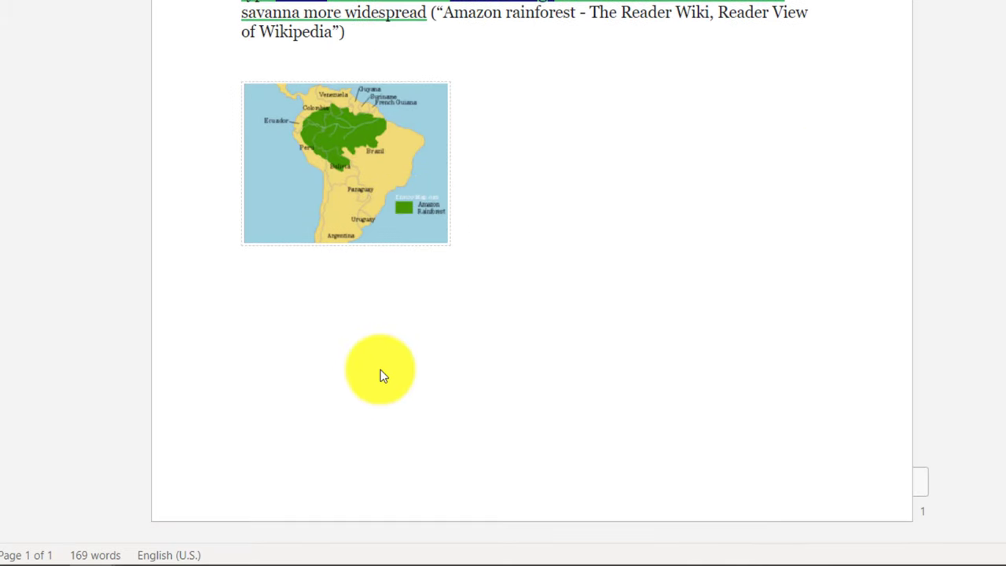
click(327, 330)
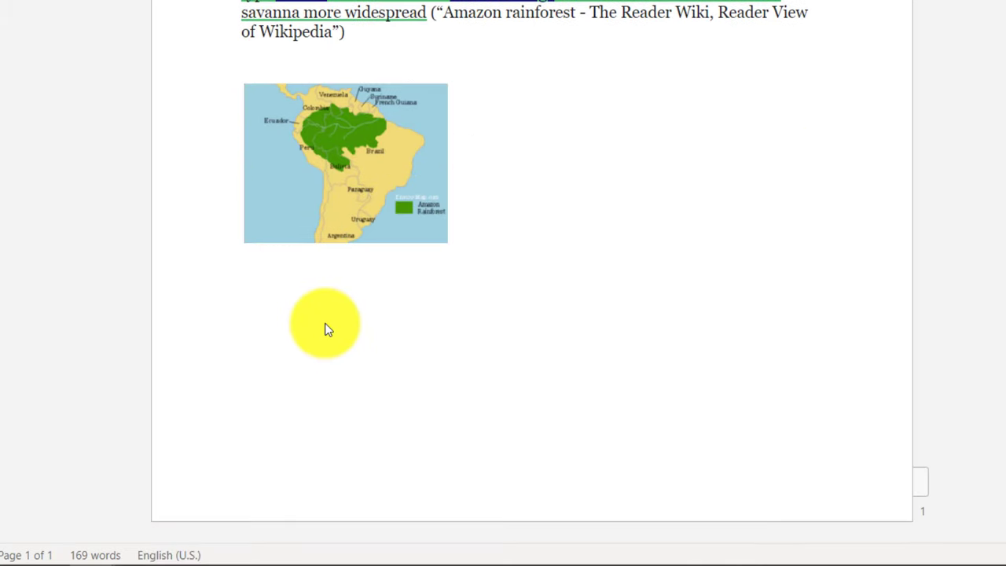
text(Bibliography "Amazon rainforest - The Reader Wiki, Reader View of Wikipedia" n.d., https://thereaderwiki.com/en/Amazon_Rainforest.)
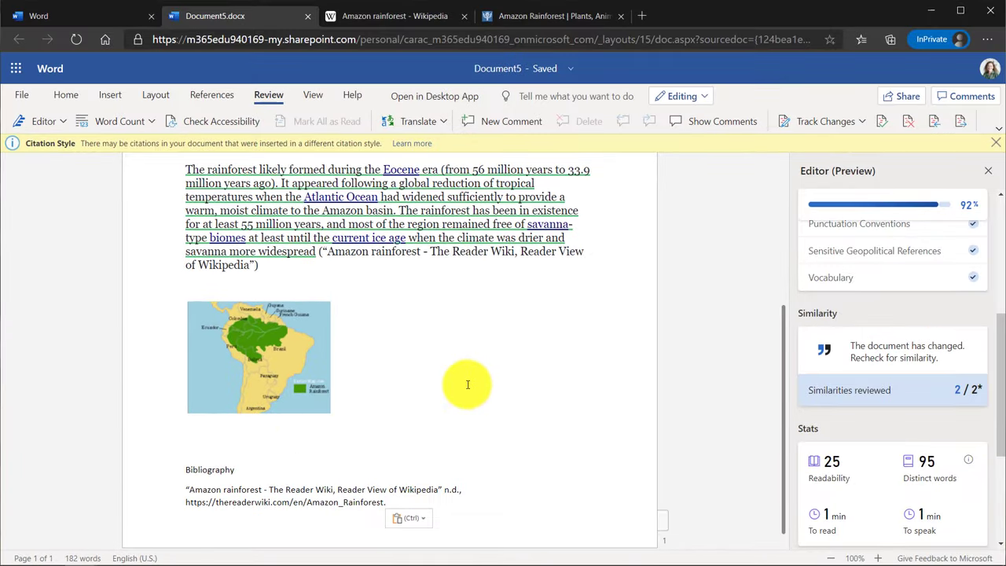
scroll(468, 384, up, 3)
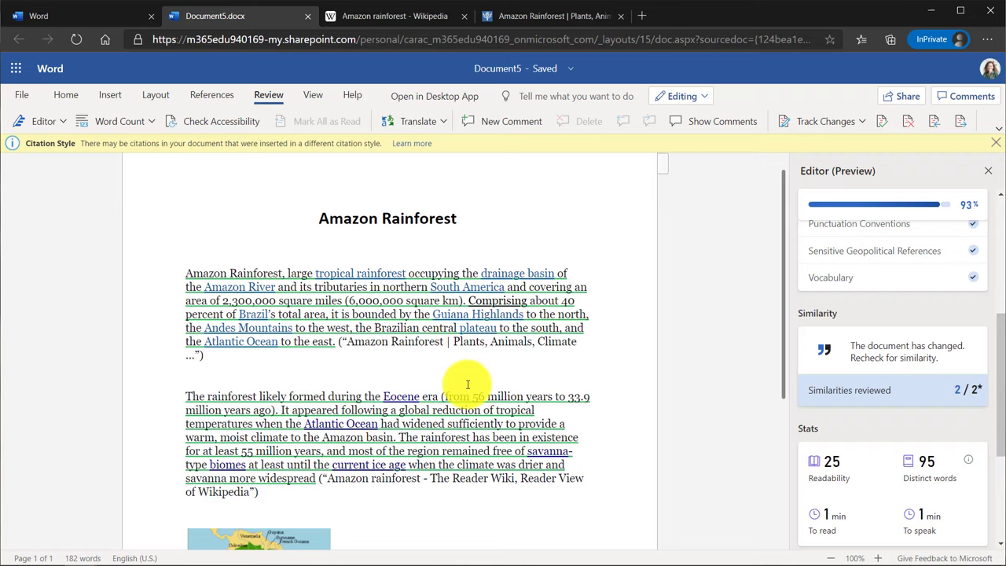